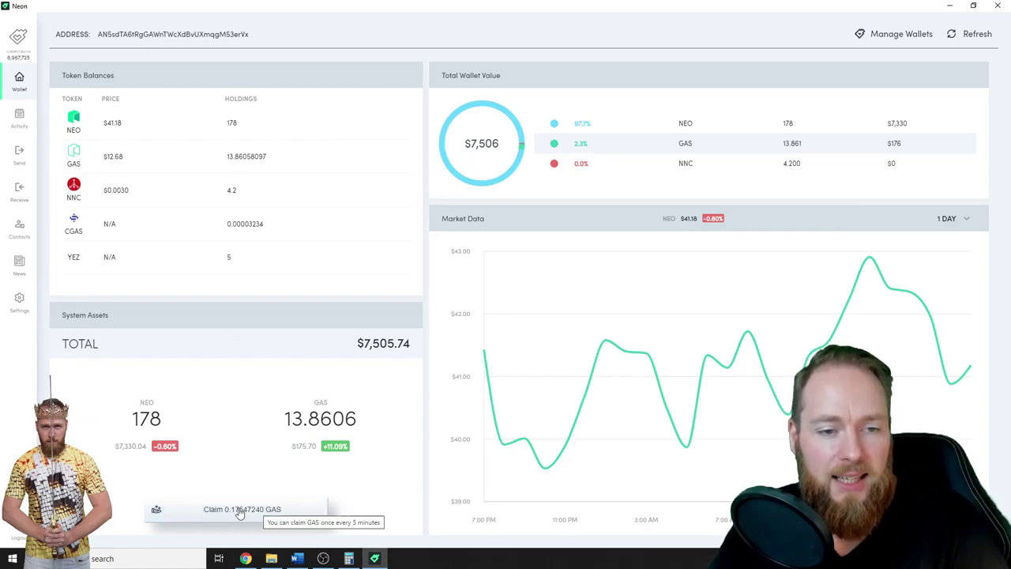
Claim the accumulated 0.17547240 GAS and sign the claim on the hardware device.
left_click(240, 512)
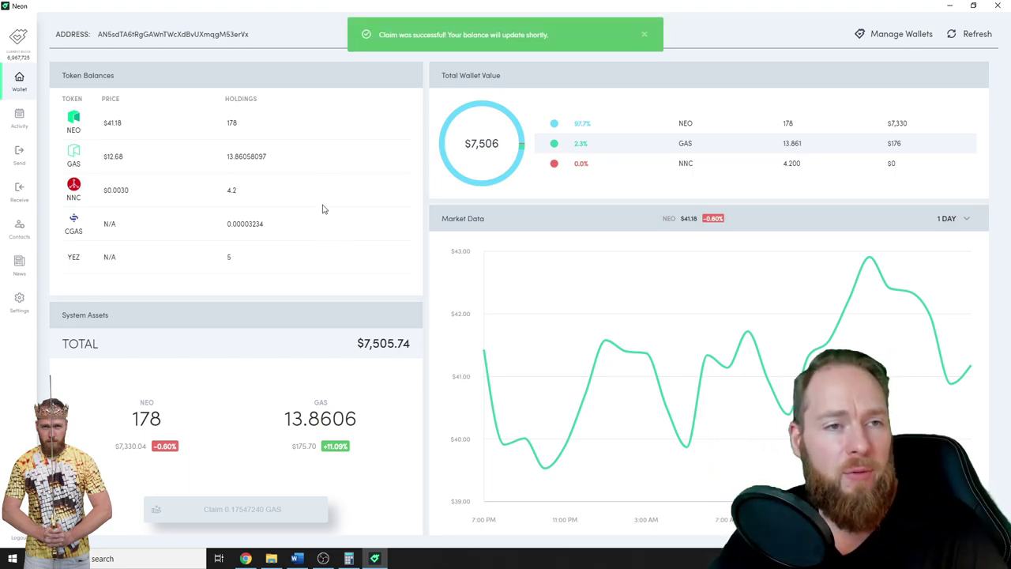
Start a GAS send with the full 13.86058097 GAS balance as the amount.
left_click(19, 154)
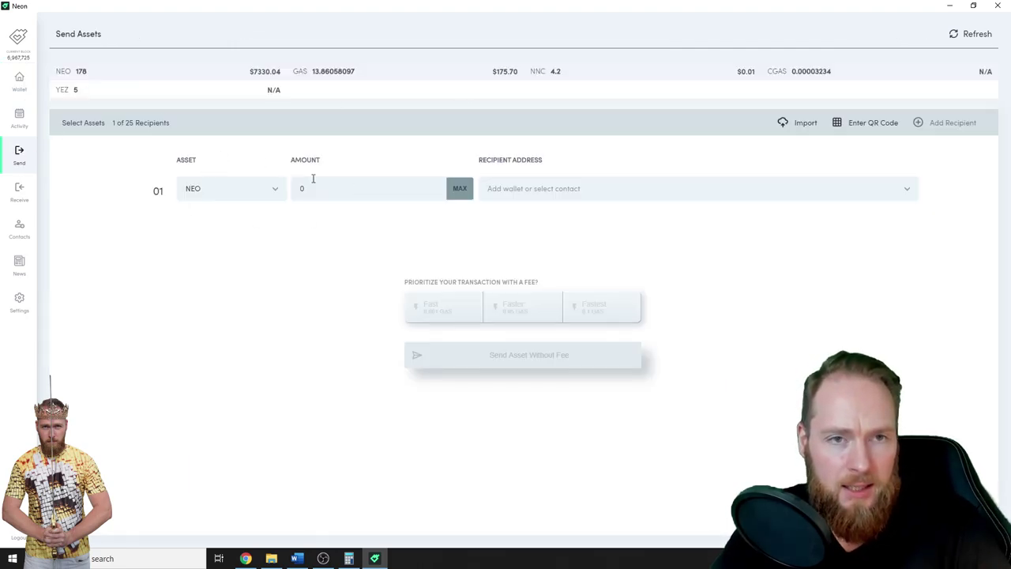
left_click(276, 193)
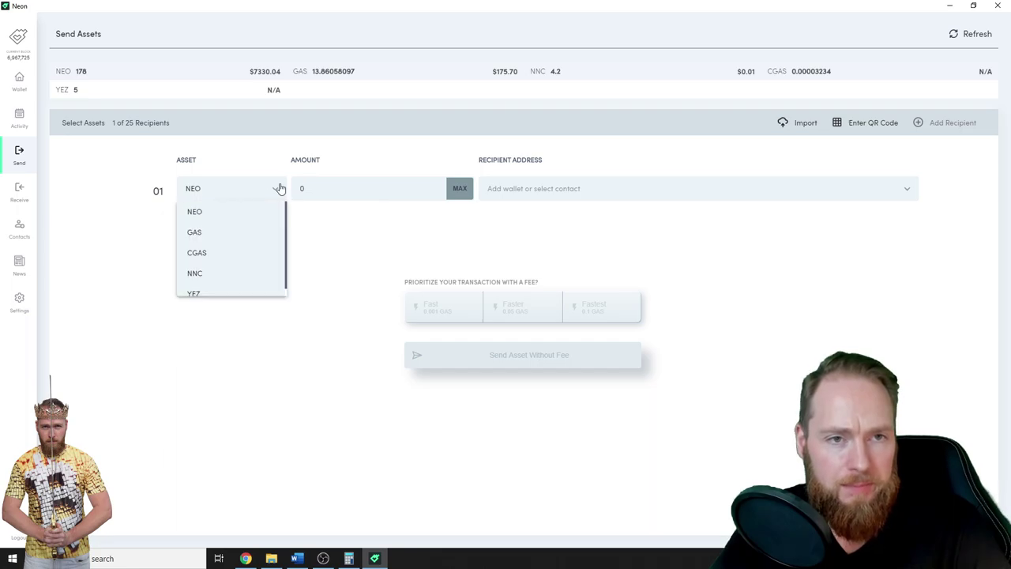
left_click(194, 230)
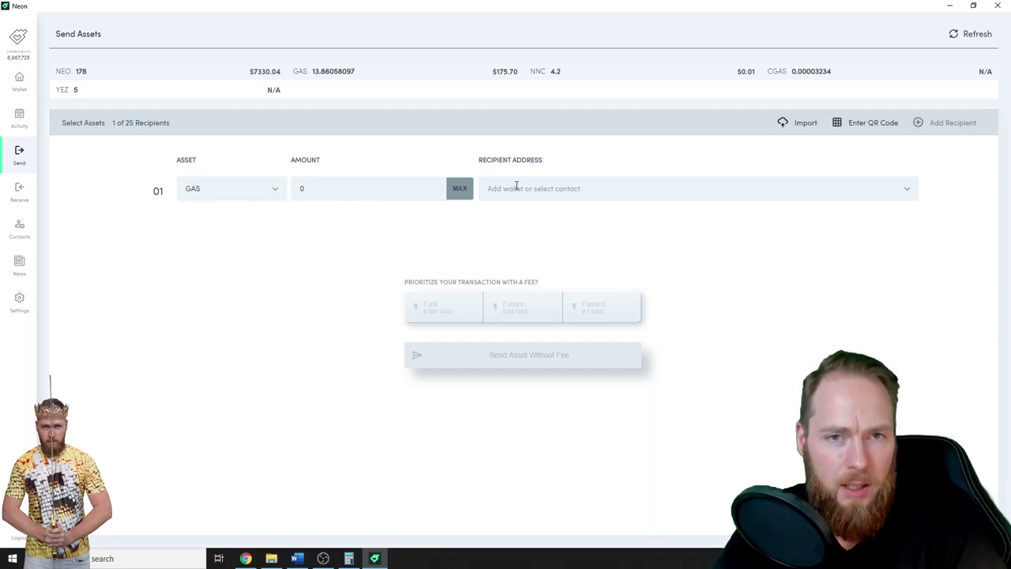
left_click(460, 189)
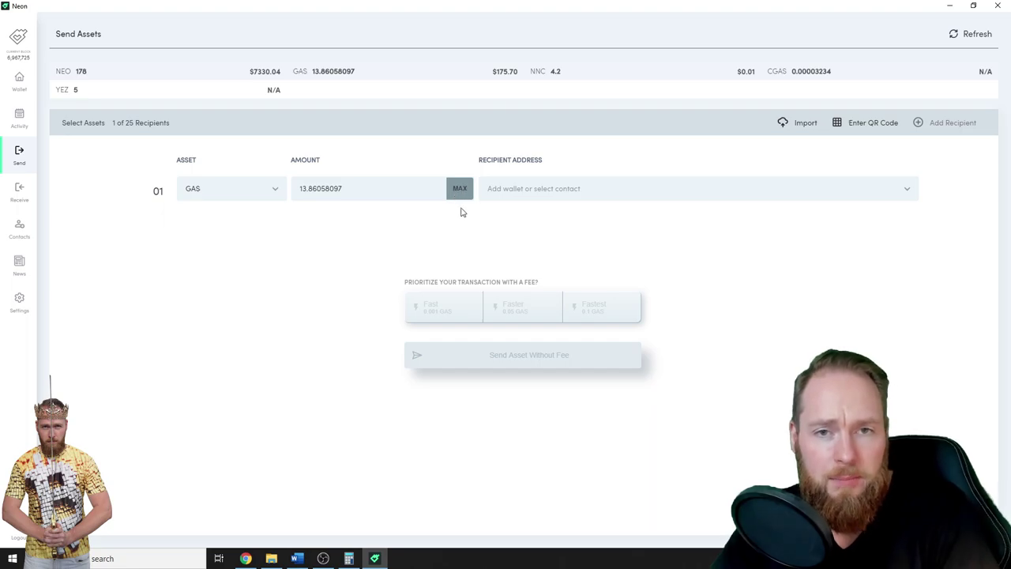
Search 'neo' in Binance balances, copy the GAS NEP5 deposit address, and return to Neon.
left_click(246, 558)
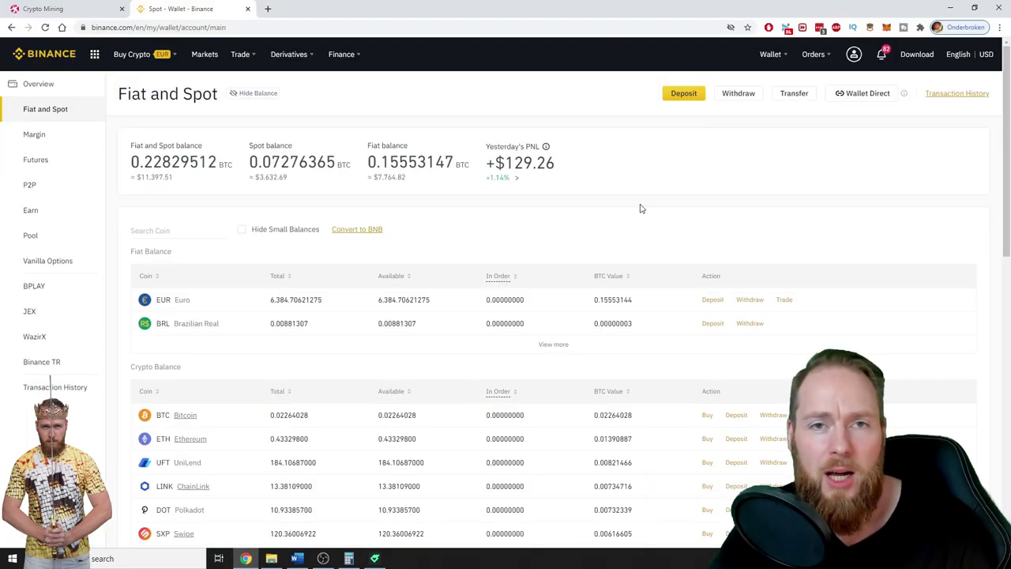
left_click(147, 228)
type("neo")
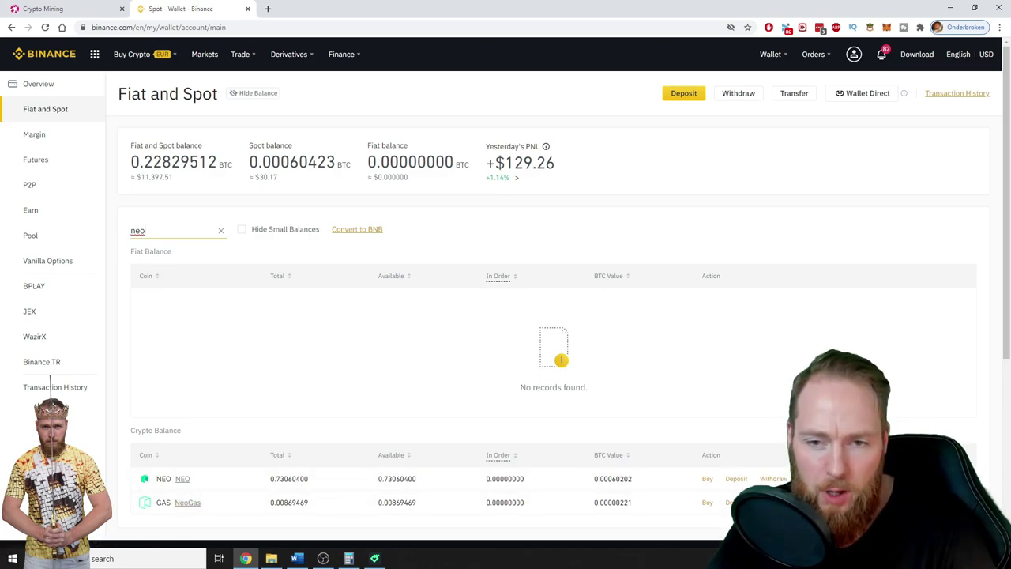
left_click(736, 503)
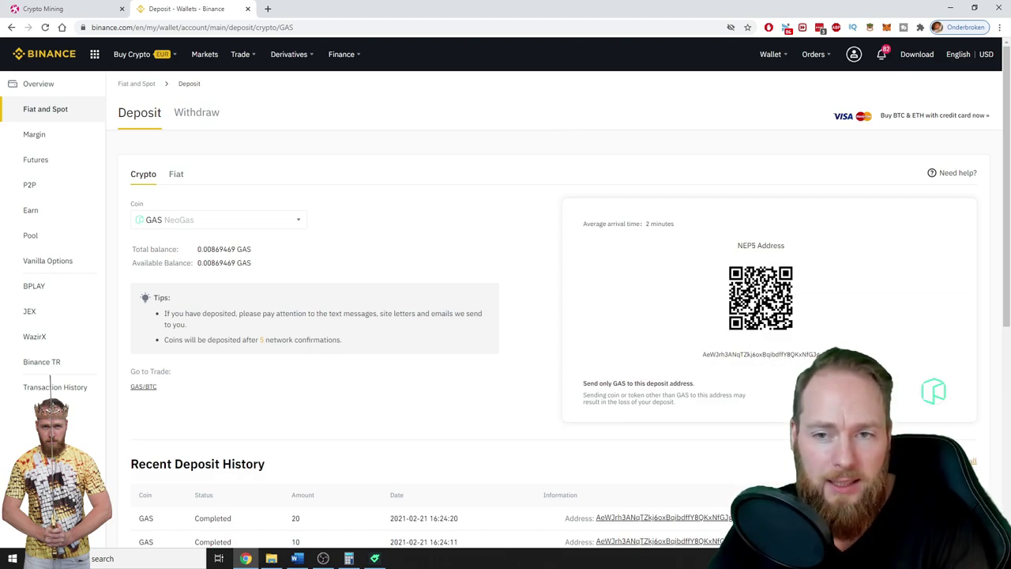
left_click(842, 354)
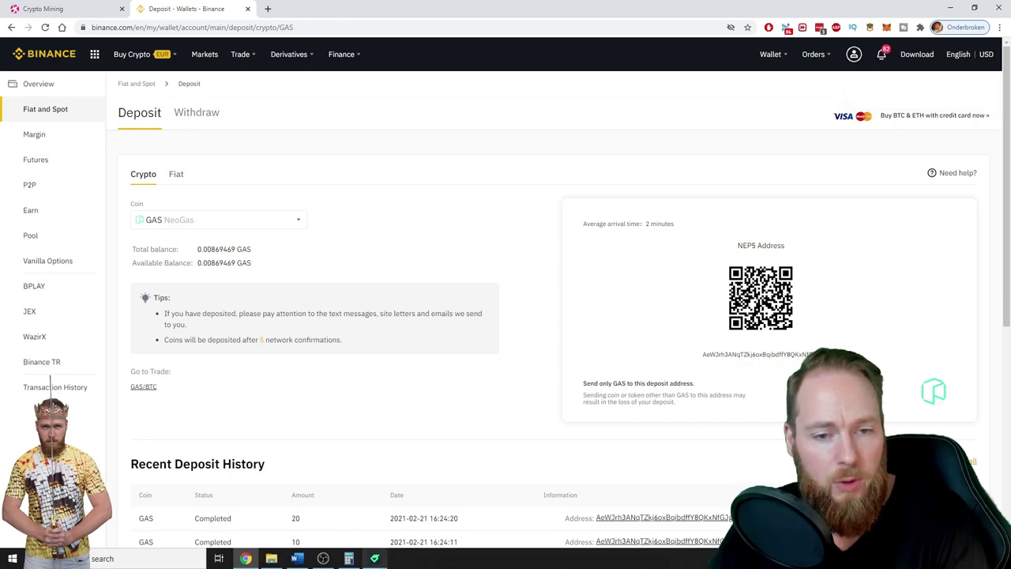
left_click(374, 558)
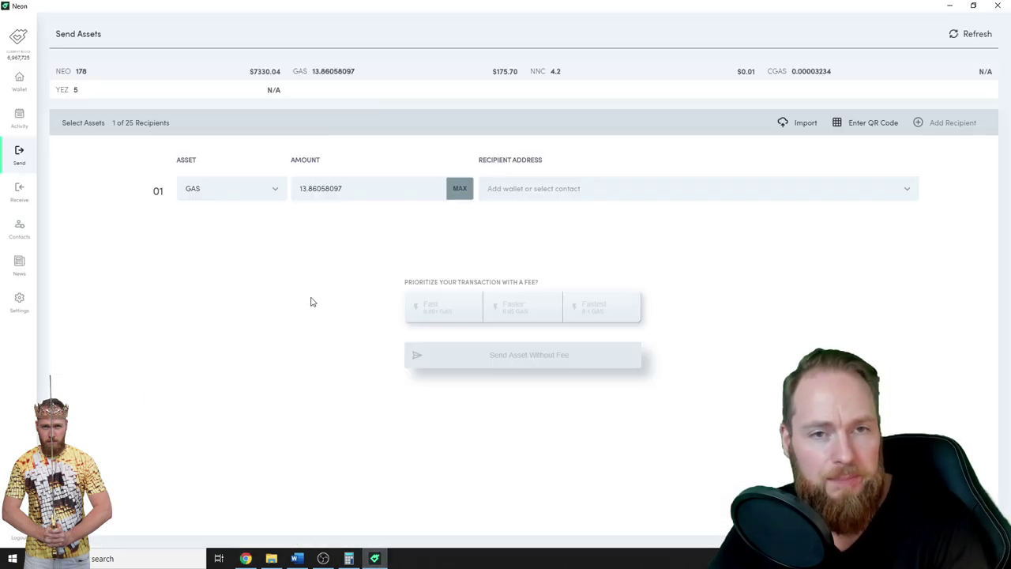
Paste the Binance deposit address as recipient, choose the Faster 0.05 GAS fee, and verify it.
left_click(565, 188)
key("ctrl+v")
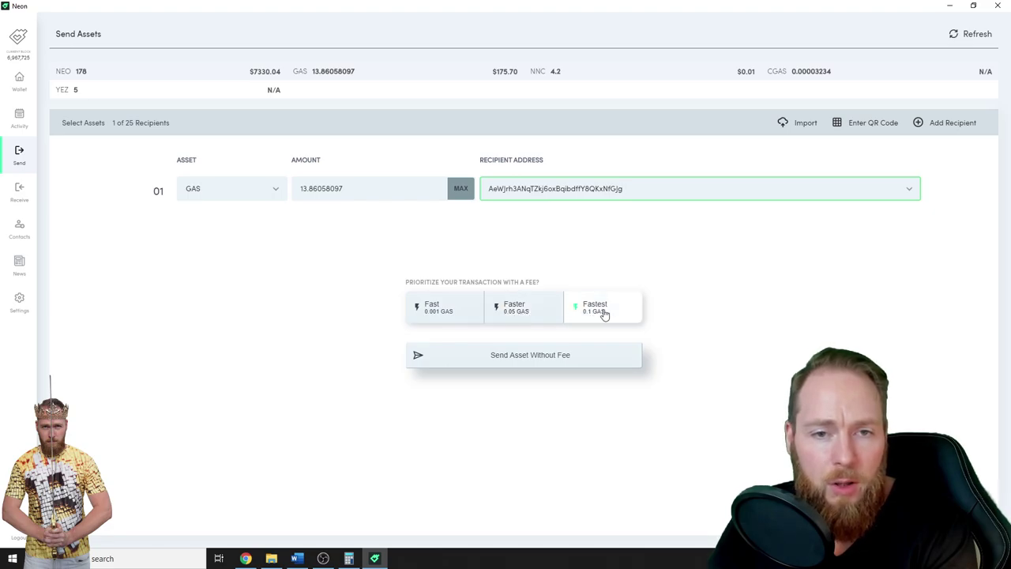
left_click(520, 312)
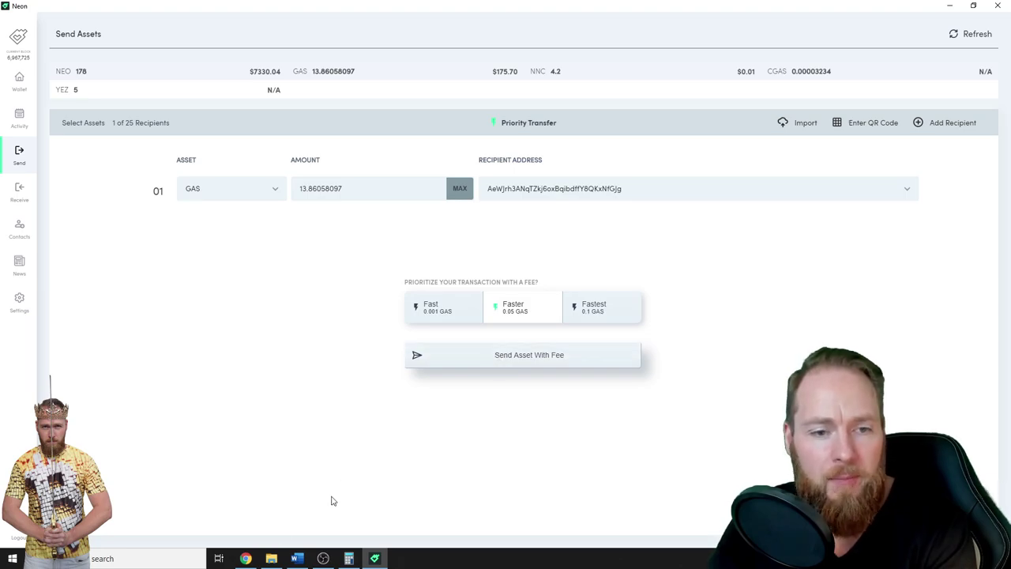
left_click(249, 558)
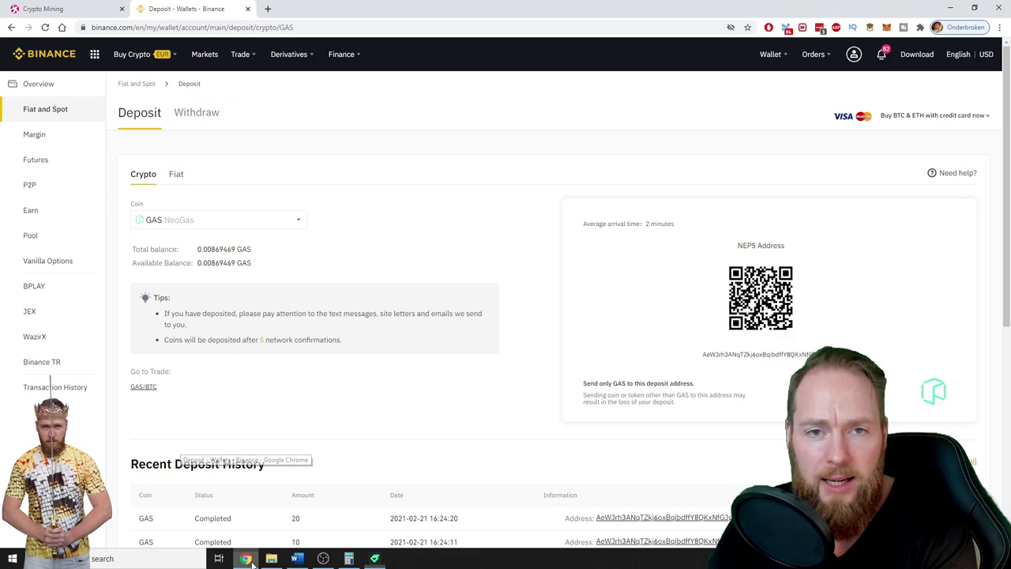
left_click(247, 560)
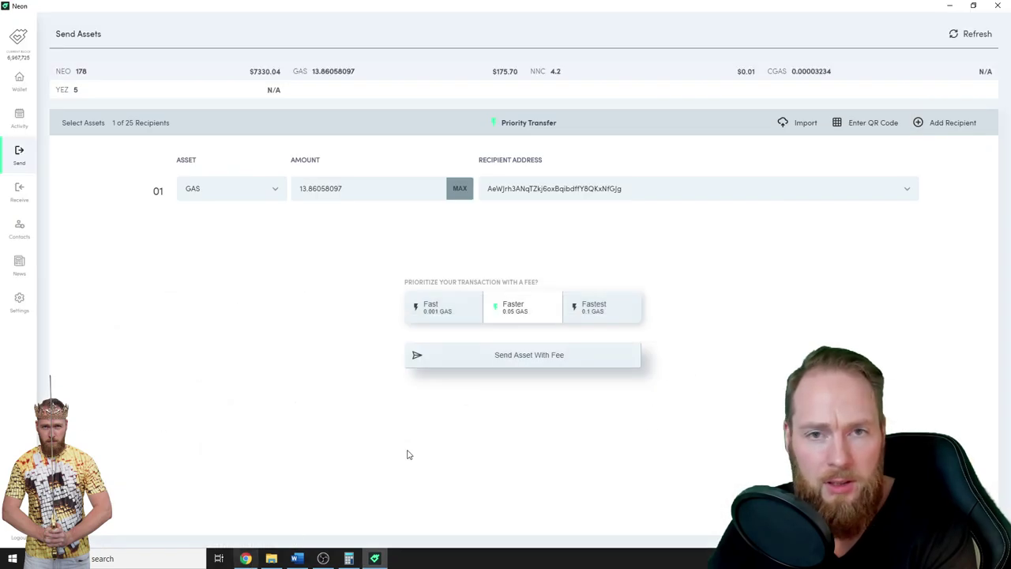
Send the 13.86058097 GAS with the Faster fee and find the pending transfer in Activity.
left_click(513, 368)
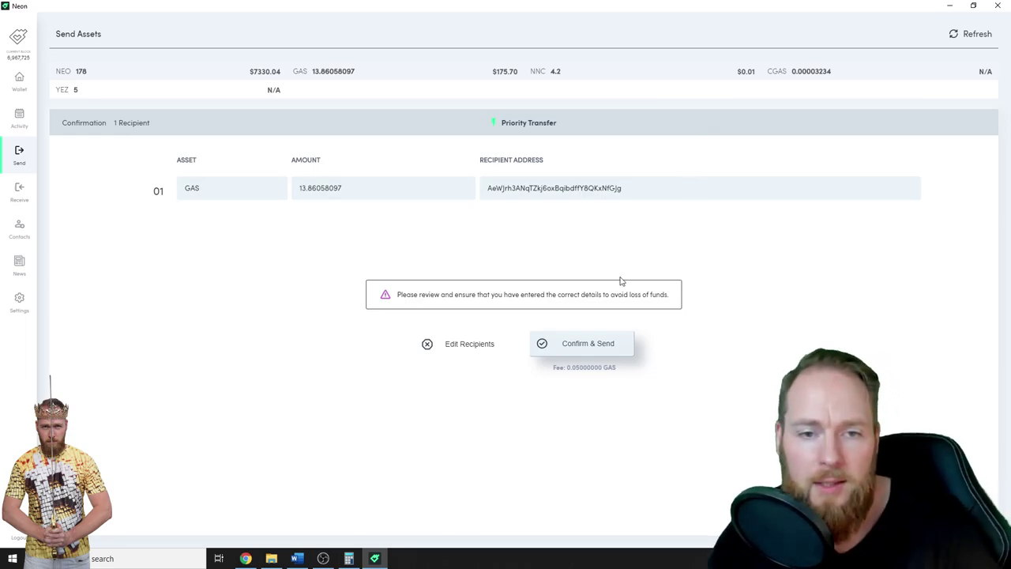
left_click(579, 353)
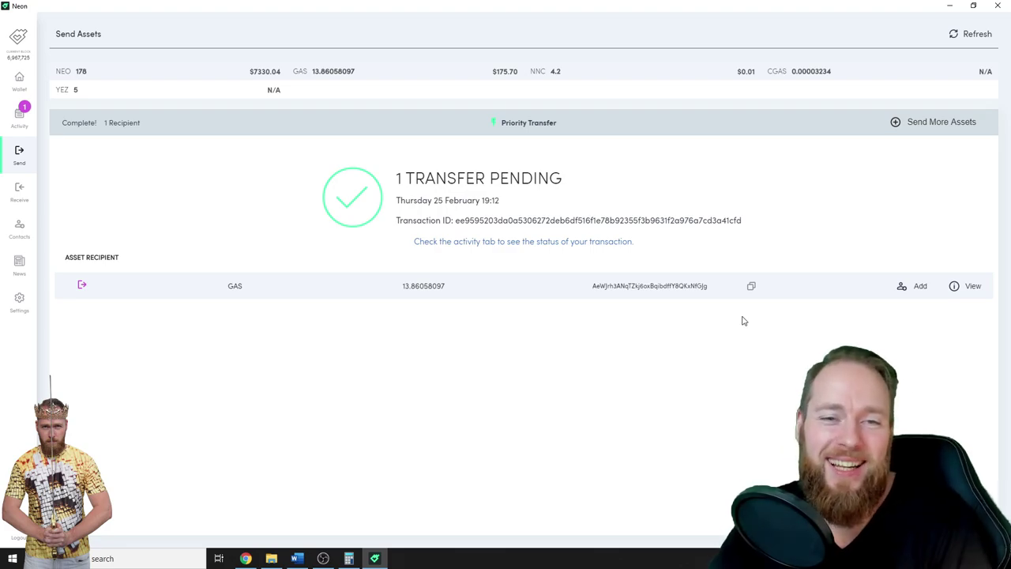
left_click(523, 241)
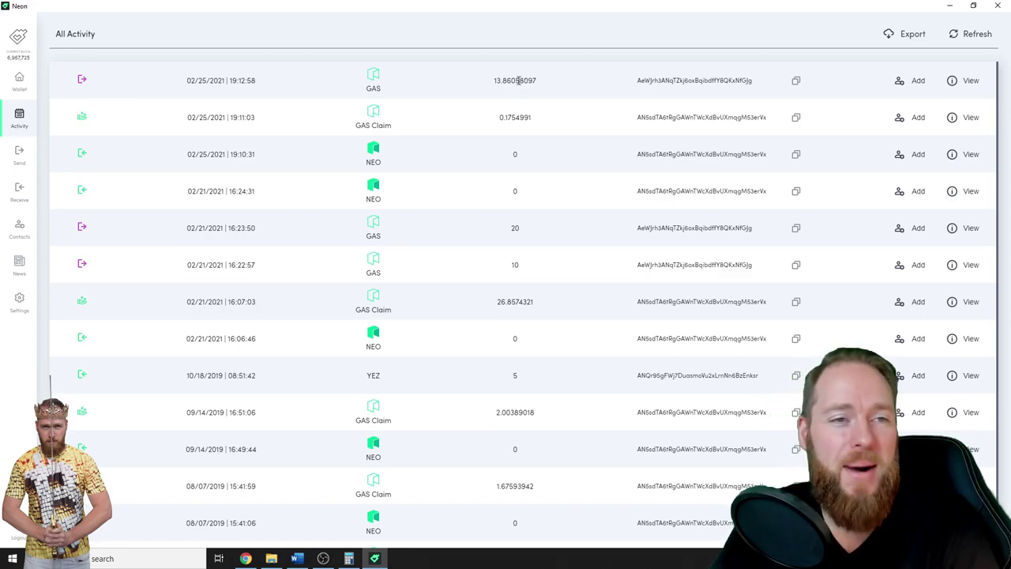
Check that 13.86927566 GAS arrived on Binance and open the GAS/BTC trading page.
key("alt+Tab")
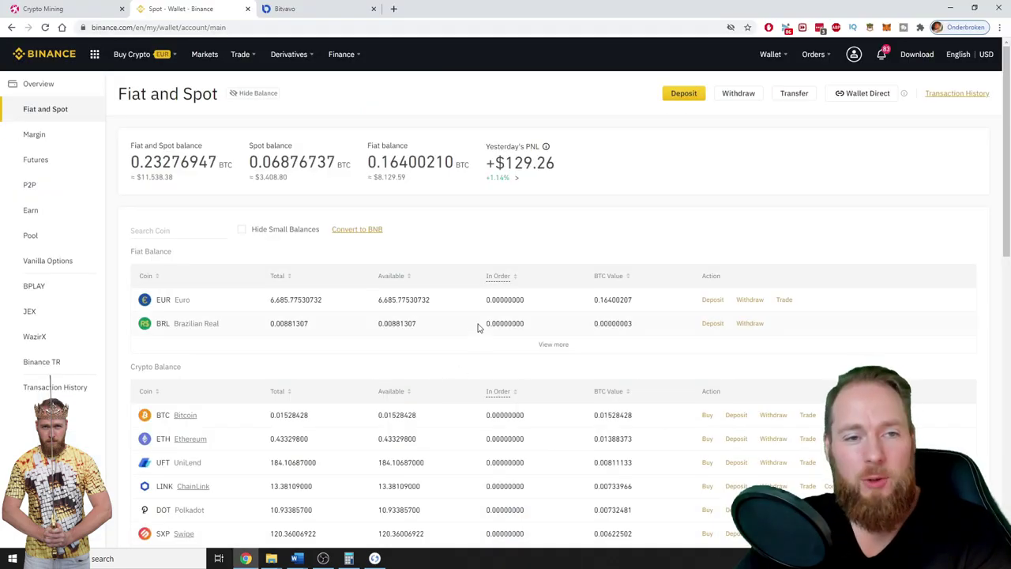
left_click(160, 230)
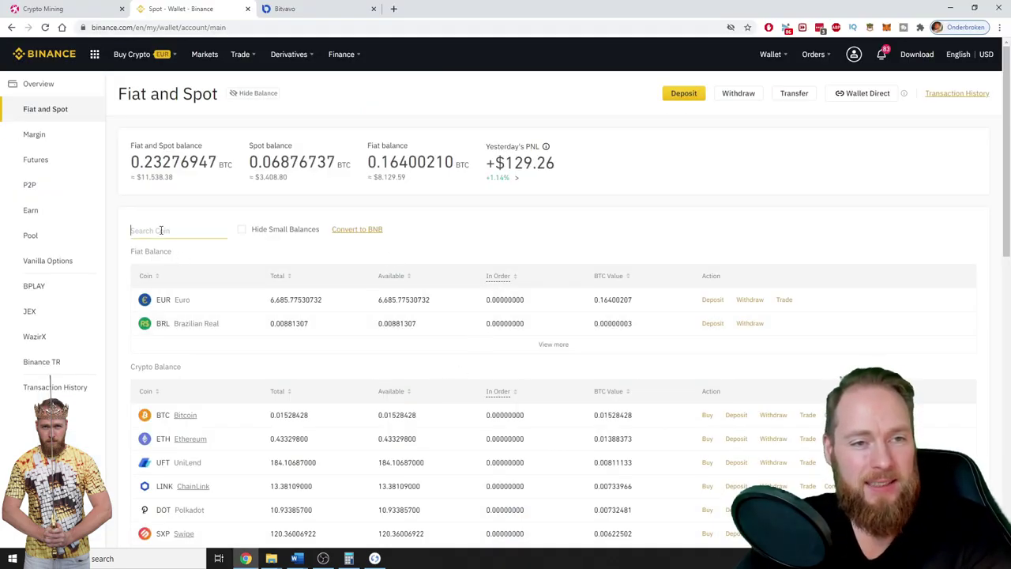
type("g")
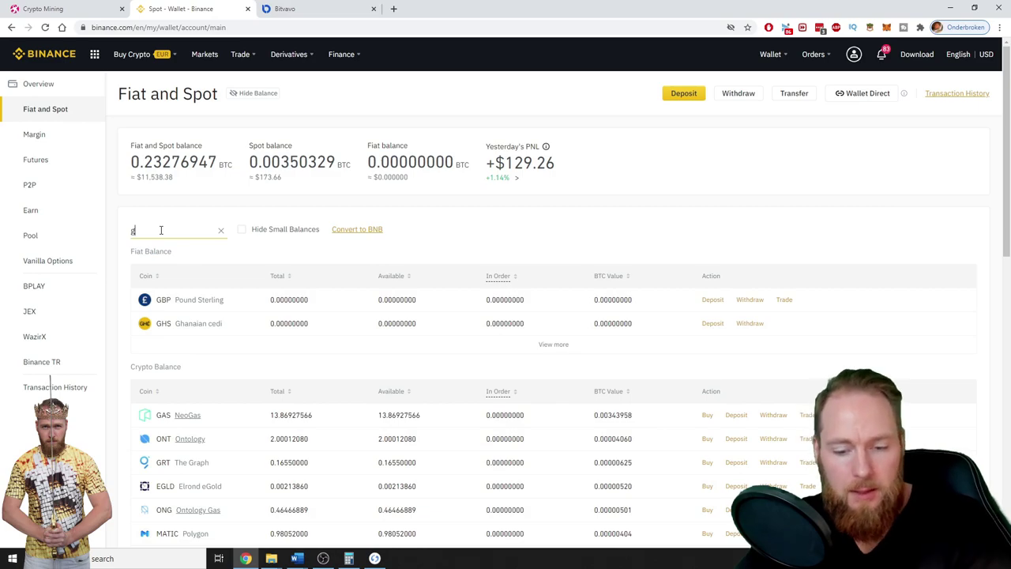
key("BackSpace")
type("neo")
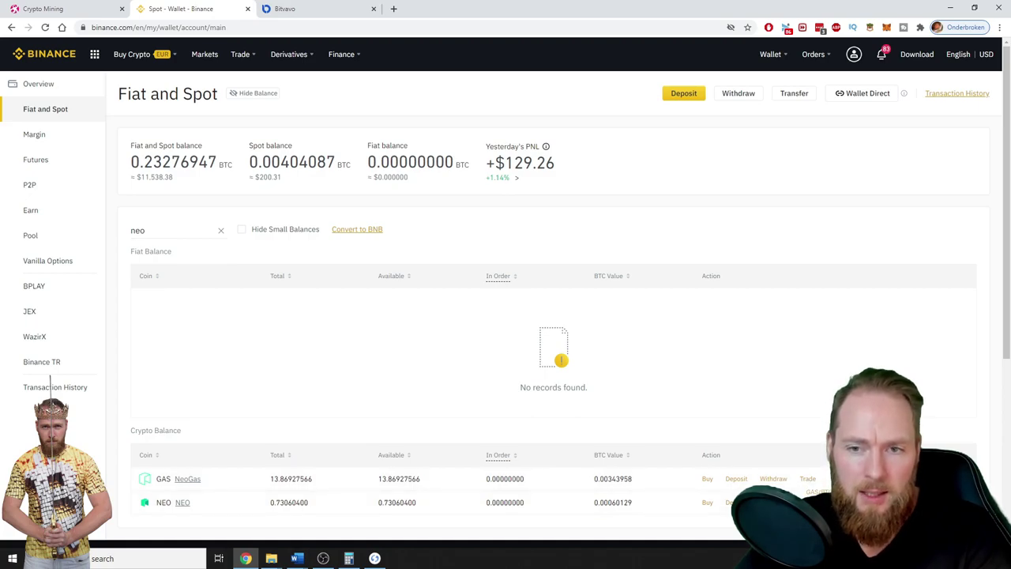
left_click(771, 478)
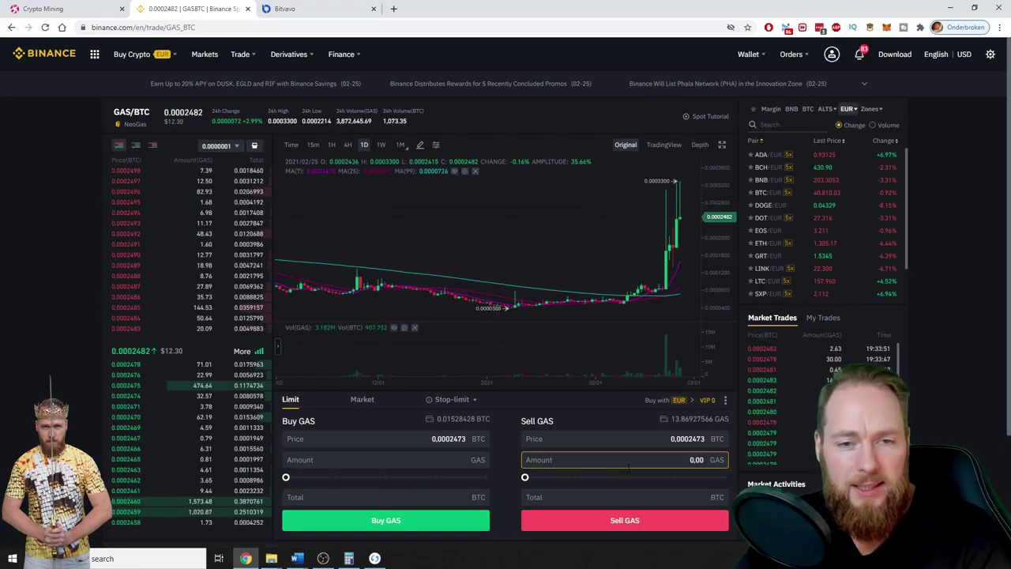
Market-sell 100% (13.86 GAS) for BTC and check the 0.0034359 BTC fill in Order History.
left_click(362, 400)
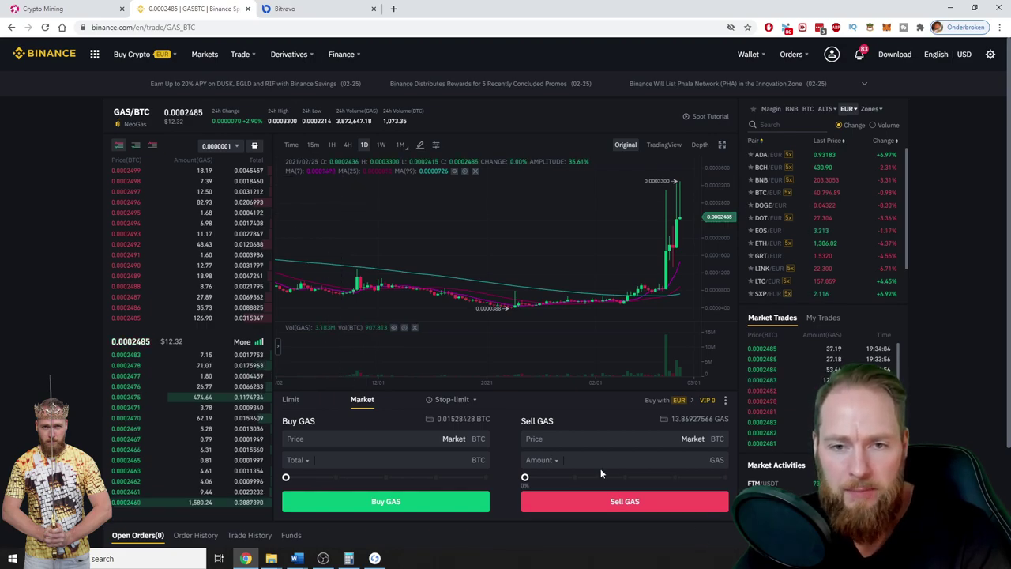
left_click_drag(525, 478, 742, 480)
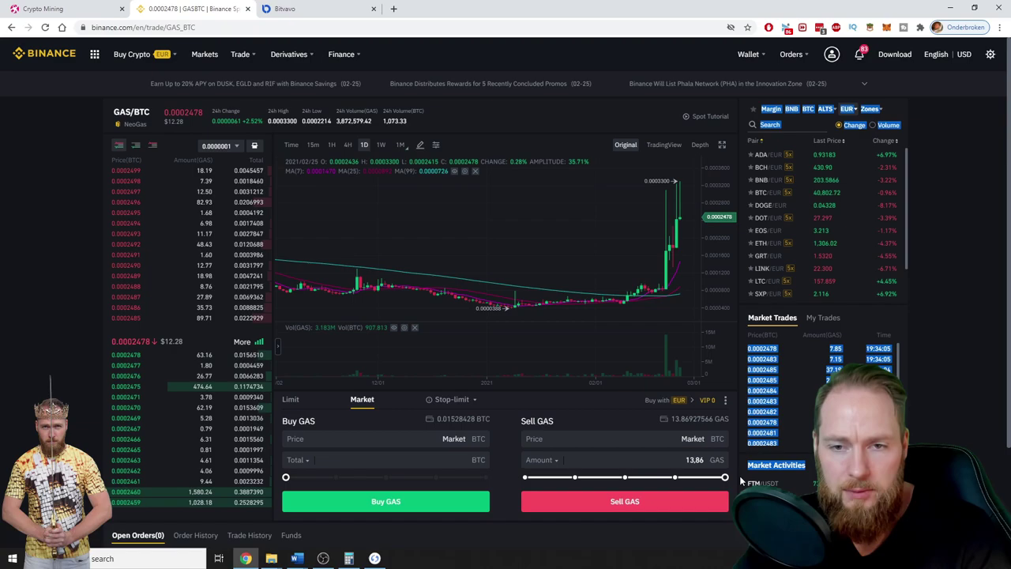
left_click(626, 418)
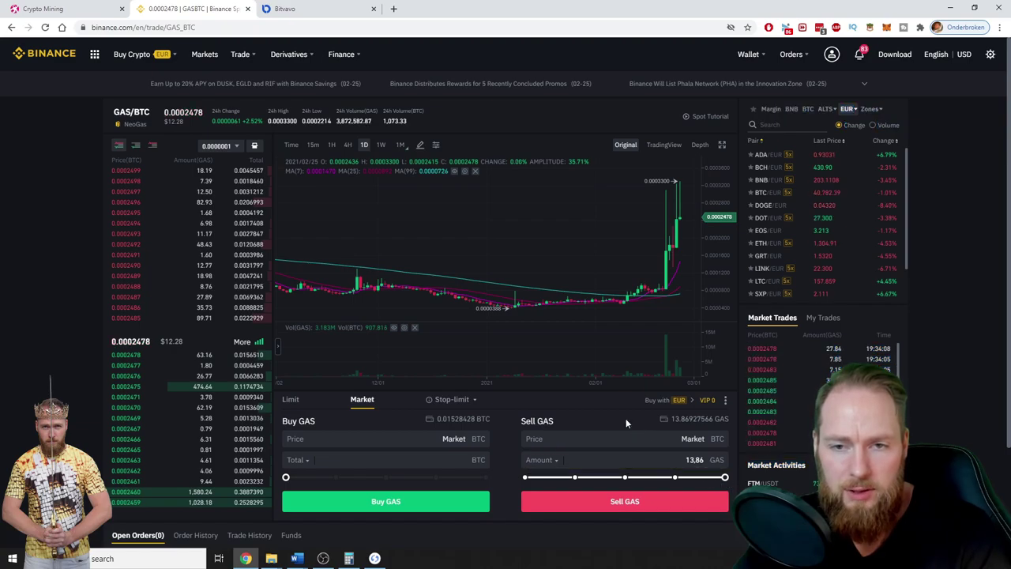
left_click(634, 510)
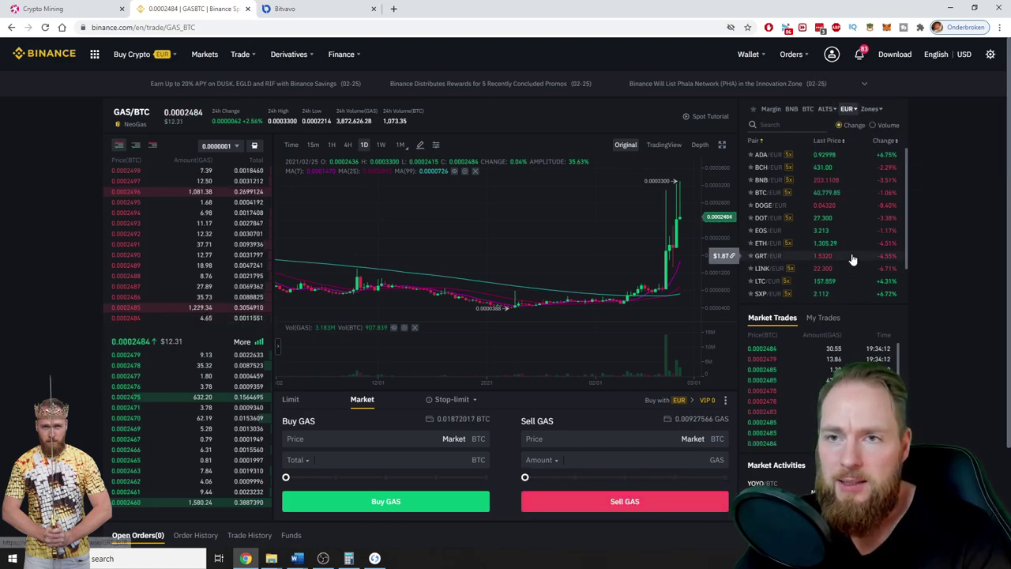
scroll(553, 395, "down", 2)
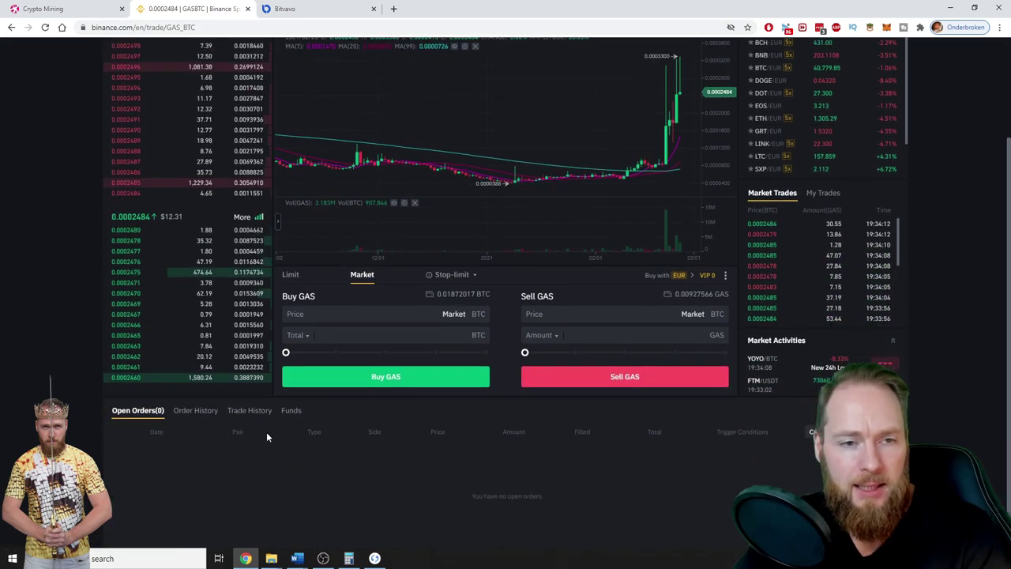
left_click(199, 413)
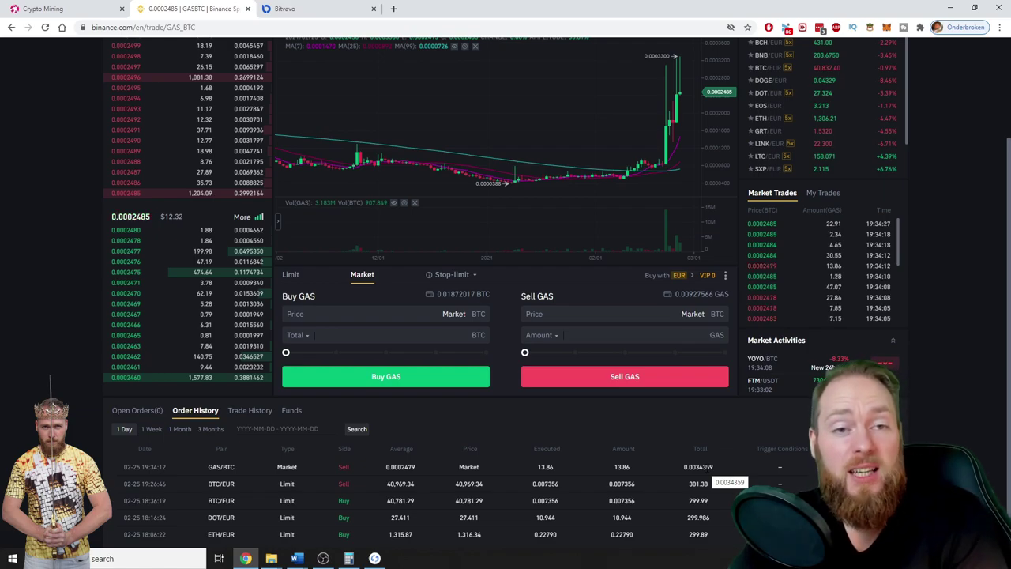
scroll(607, 342, "up", 2)
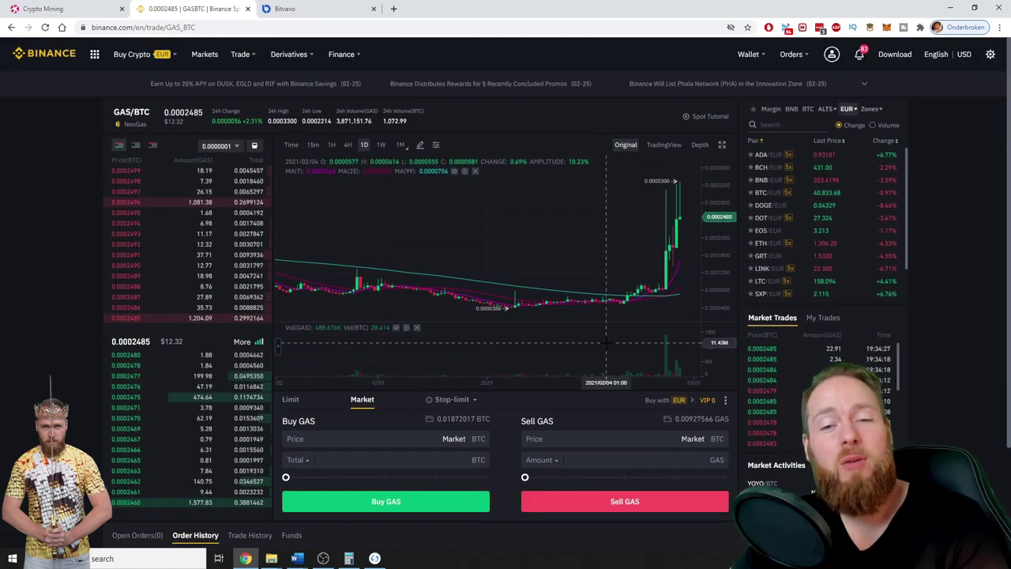